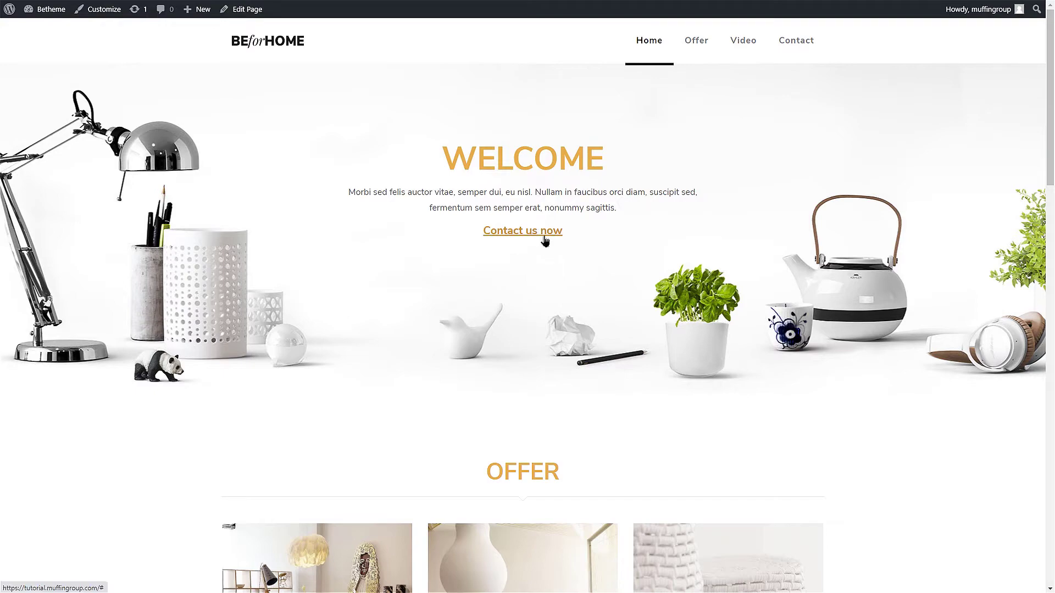
pyautogui.scroll(-5, 545, 241)
pyautogui.scroll(-2, 544, 239)
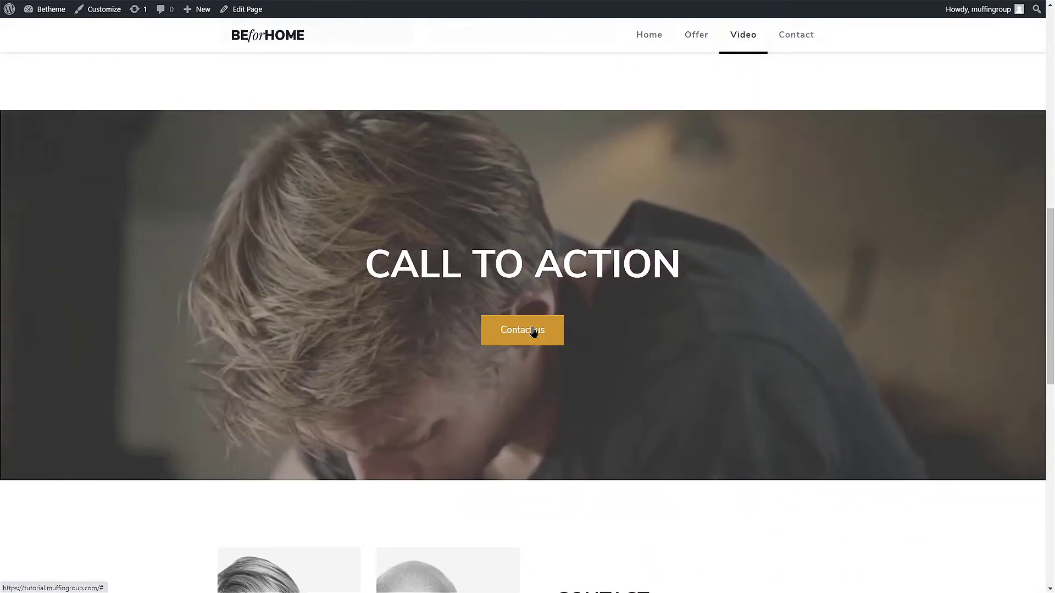
# Step: Jump to the Contact section of the live home page and switch it into editing
pyautogui.click(533, 332)
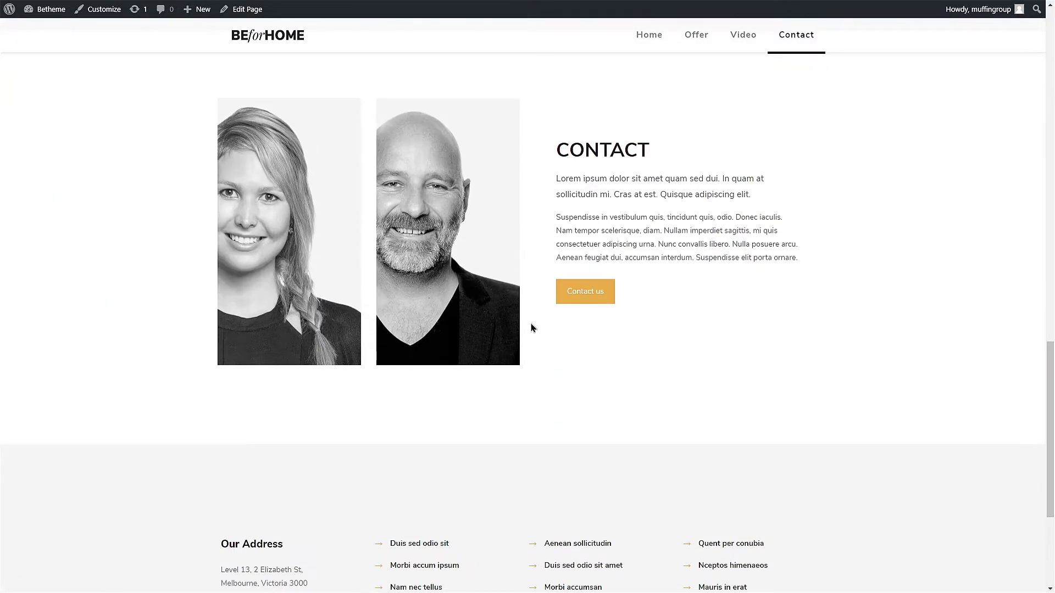
pyautogui.click(244, 15)
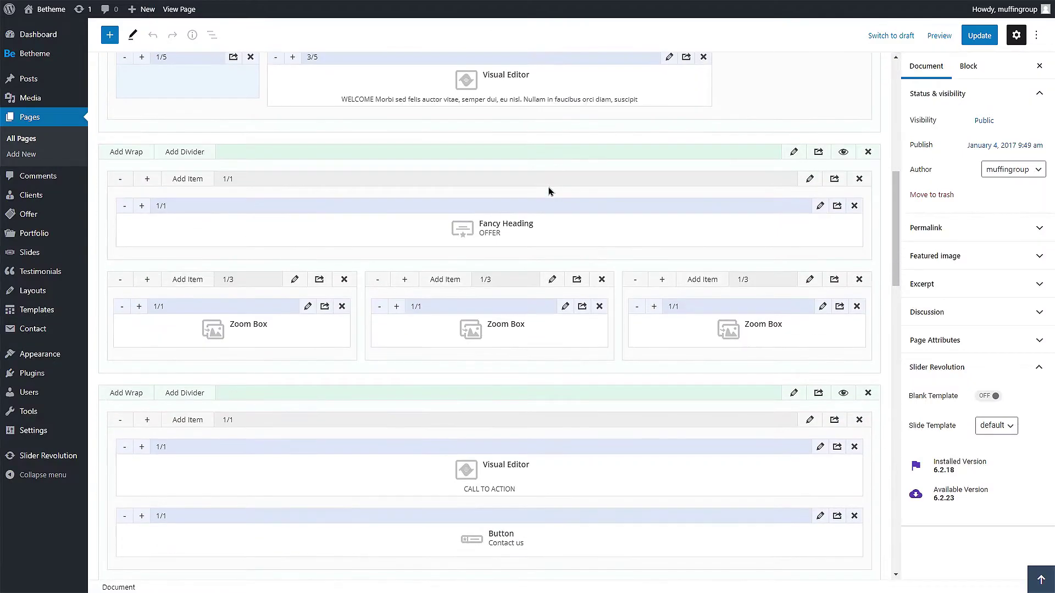
pyautogui.scroll(-4, 549, 192)
pyautogui.scroll(-1, 545, 193)
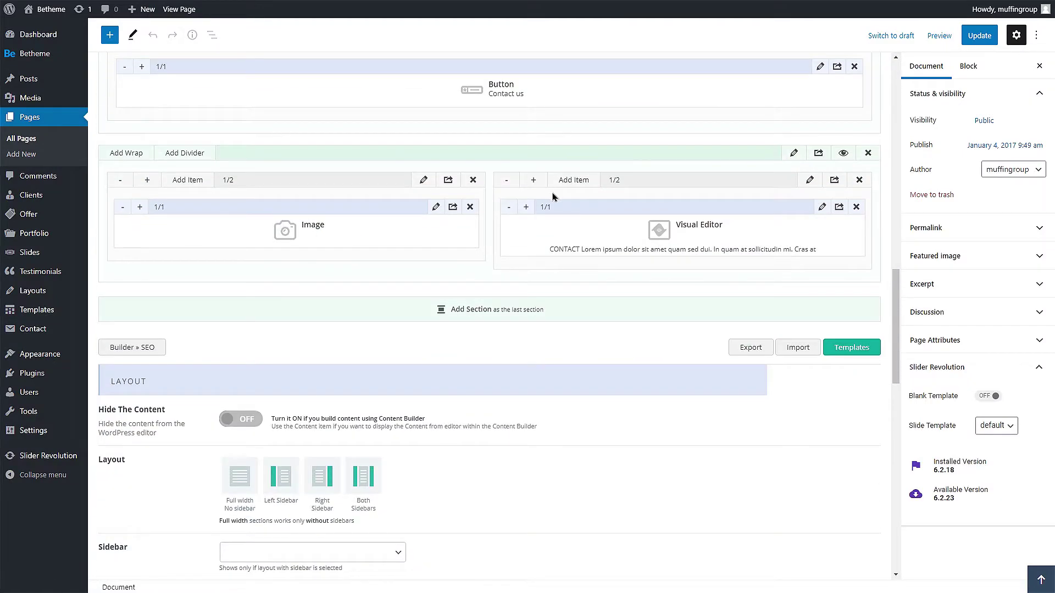
# Step: Give the Contact section the custom ID "contact", save it and update the page
pyautogui.click(795, 155)
pyautogui.scroll(-10, 784, 167)
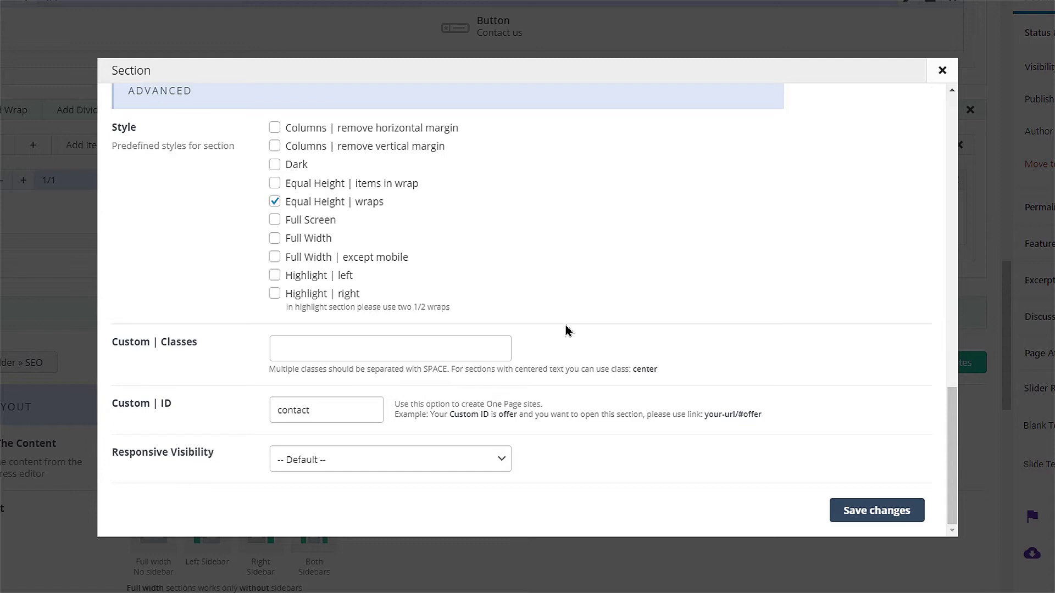
pyautogui.click(858, 513)
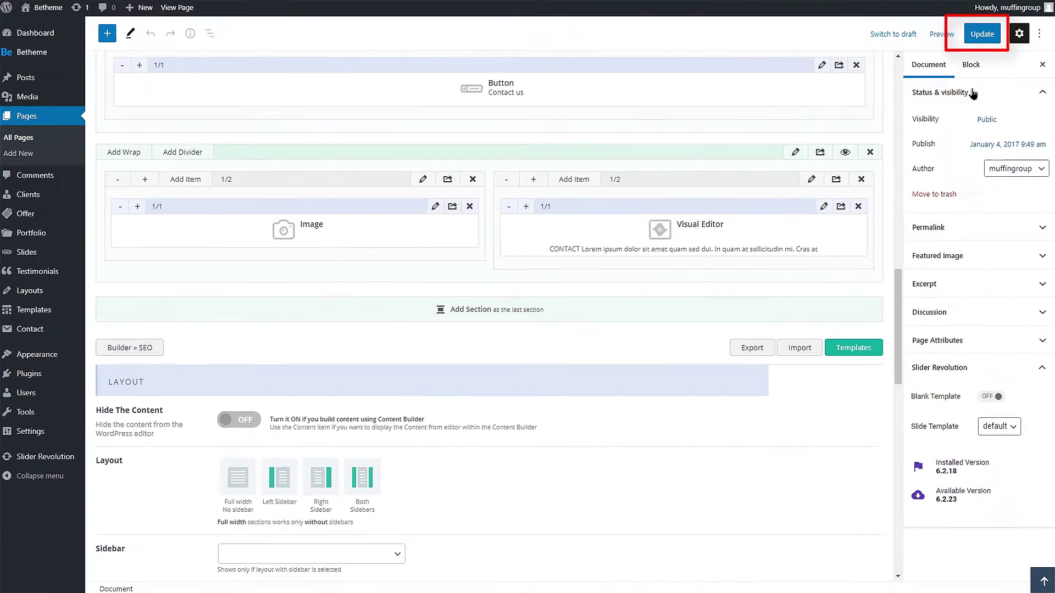
pyautogui.click(979, 37)
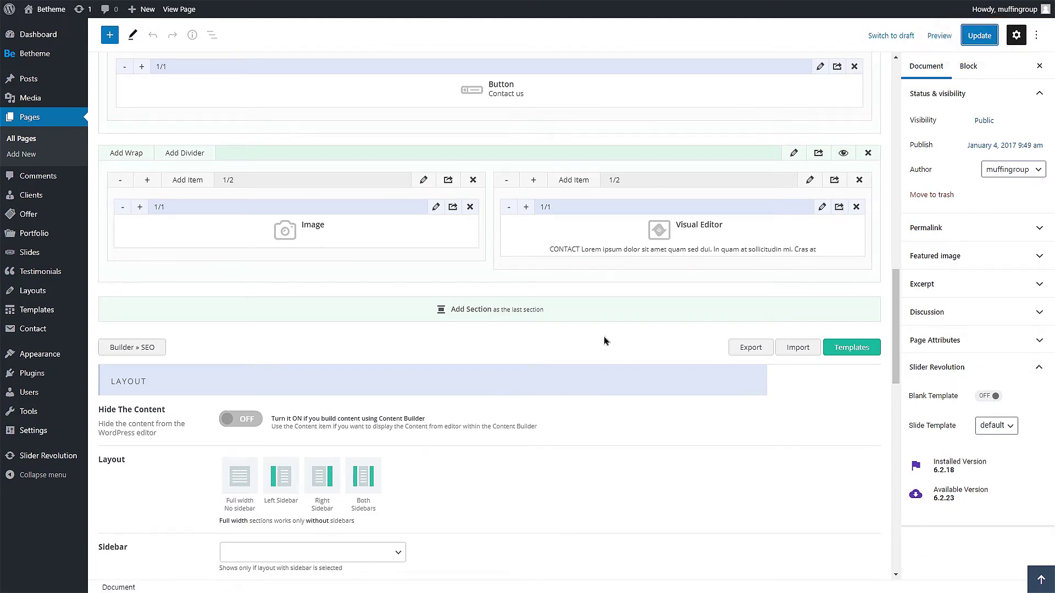
pyautogui.scroll(5, 603, 341)
pyautogui.scroll(5, 604, 340)
pyautogui.scroll(5, 618, 340)
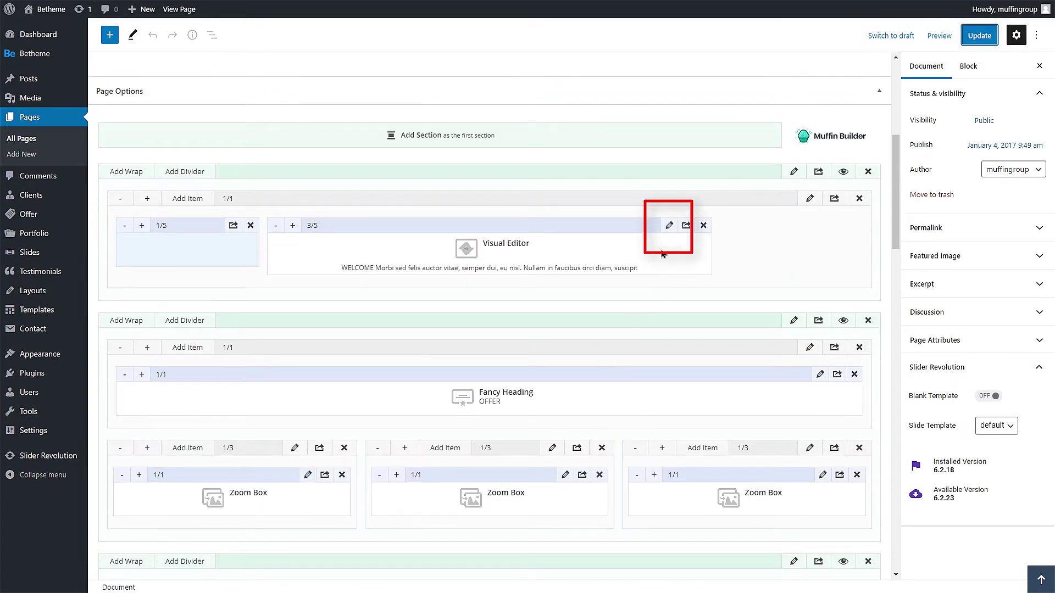
# Step: Point the Welcome text's Contact us now link to #contact with class="scroll" in the HTML source and save it
pyautogui.click(669, 228)
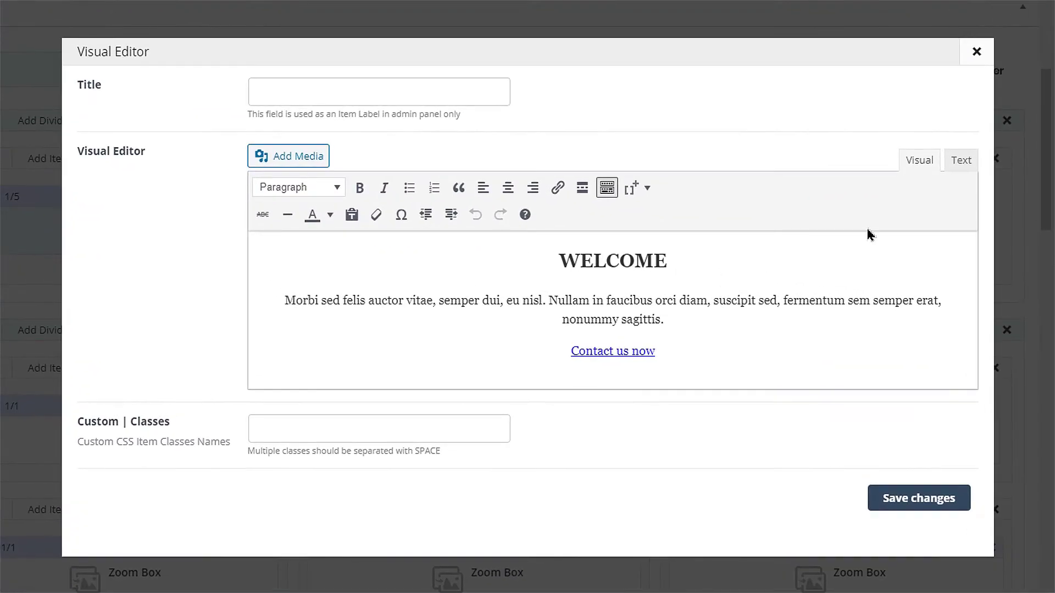
pyautogui.click(957, 167)
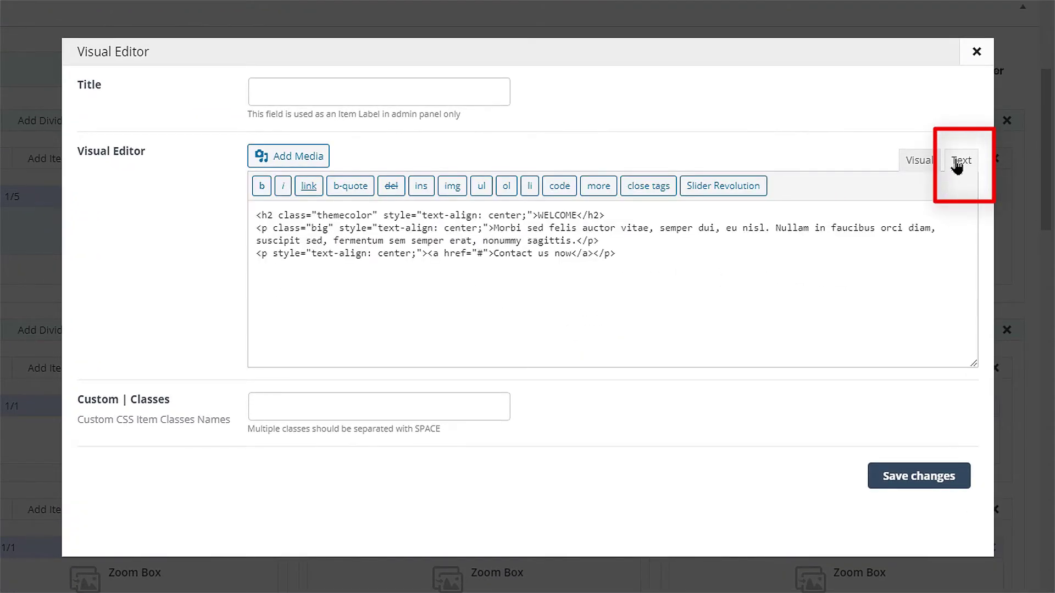
pyautogui.click(483, 254)
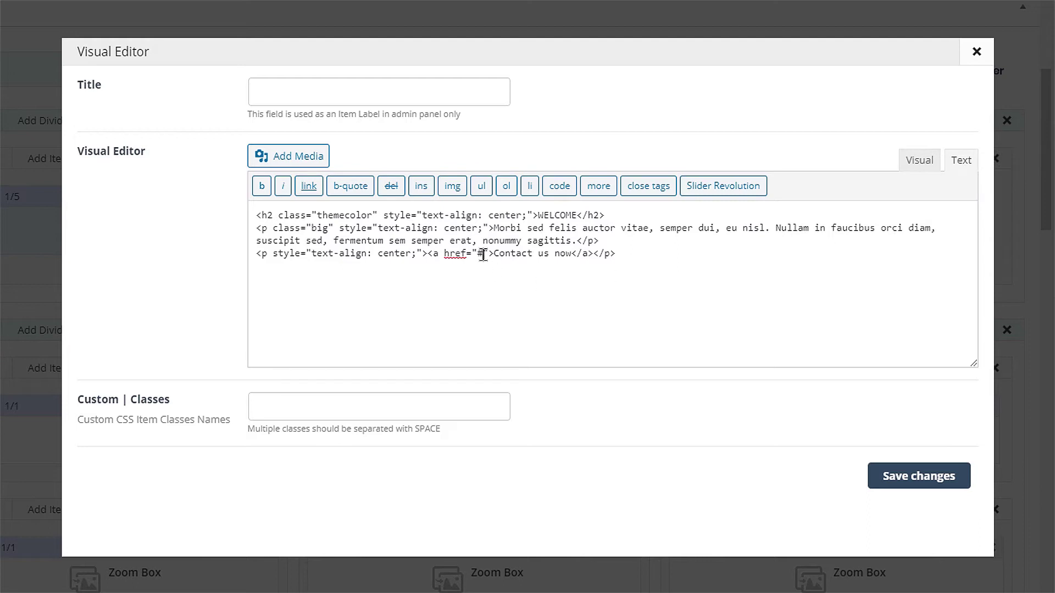
pyautogui.press('BackSpace')
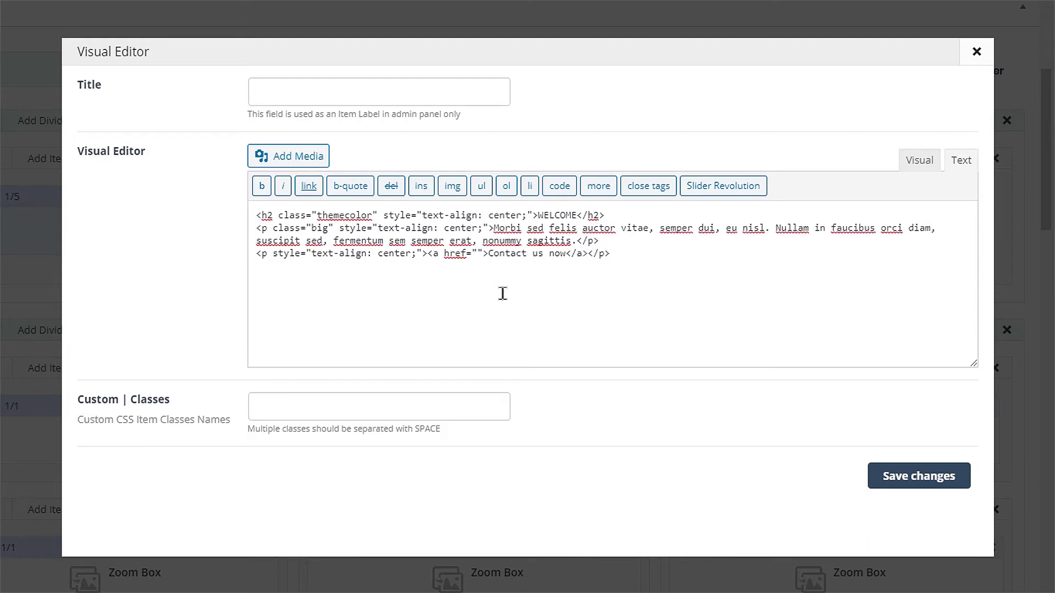
pyautogui.write('#contact"')
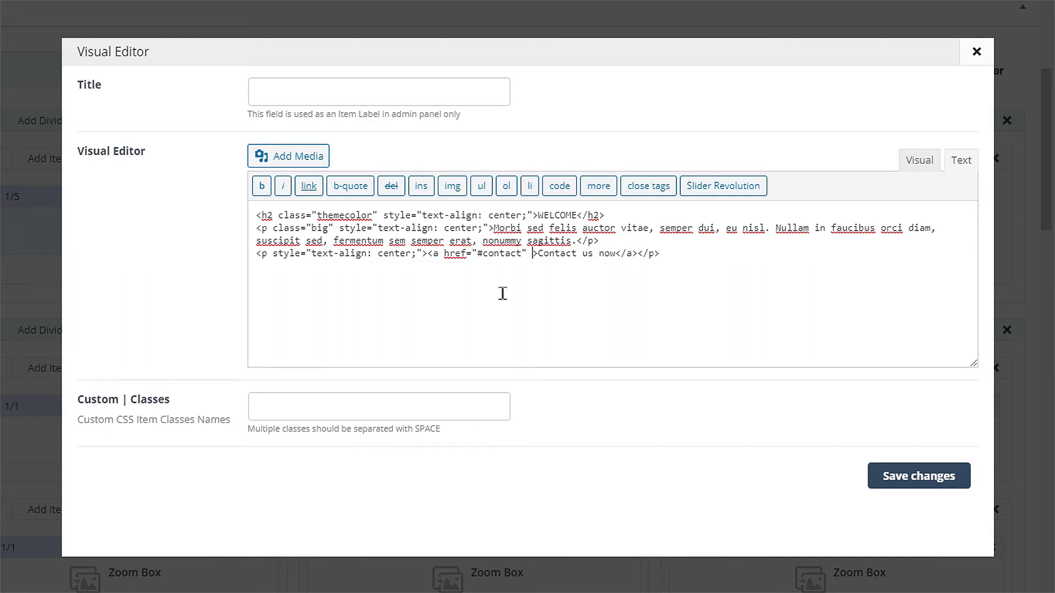
pyautogui.write(' class="scro"')
pyautogui.press('Left')
pyautogui.write('scro')
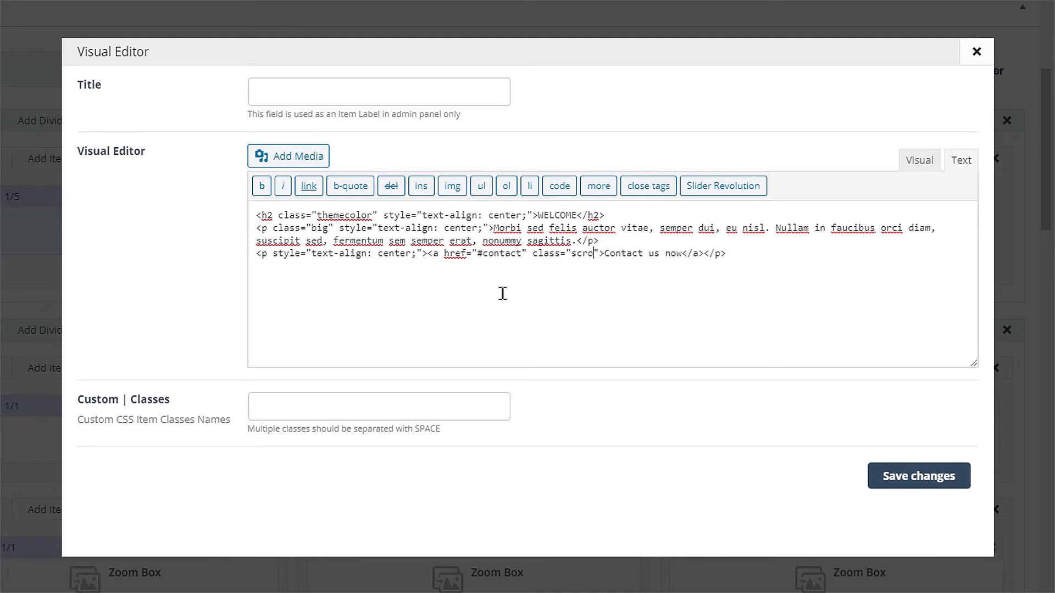
pyautogui.write('ll')
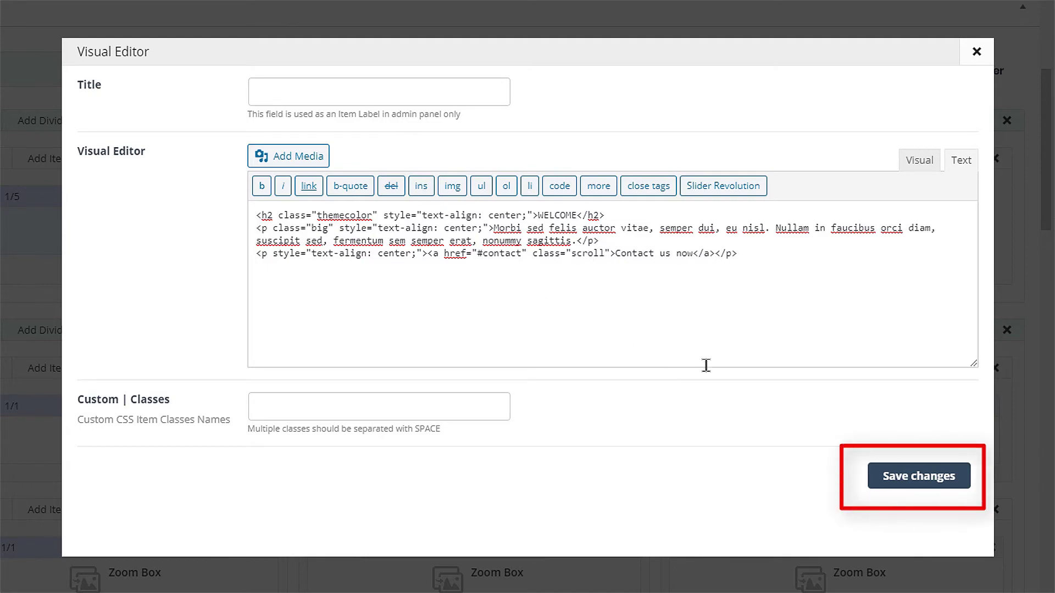
pyautogui.click(891, 482)
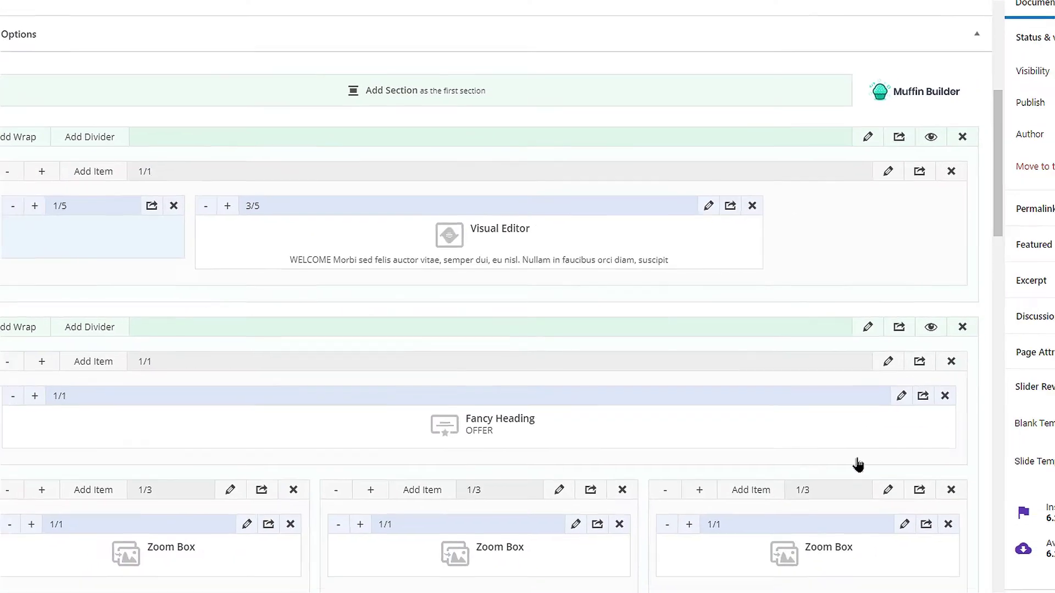
pyautogui.scroll(-5, 770, 251)
pyautogui.scroll(-2, 770, 250)
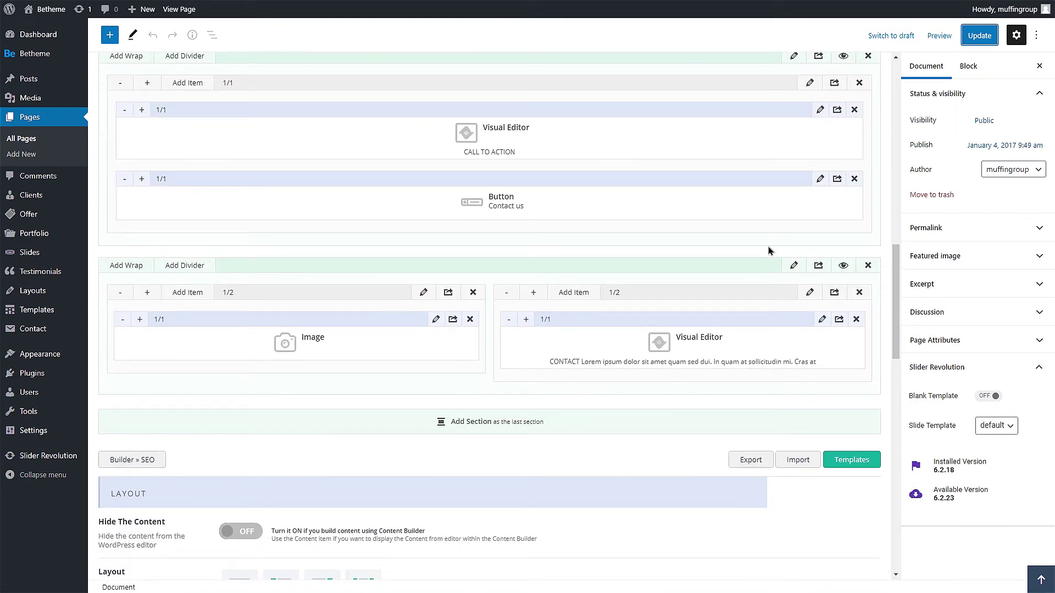
# Step: Set the Contact us button's Link to #contact and Class to scroll, and save the button
pyautogui.click(820, 180)
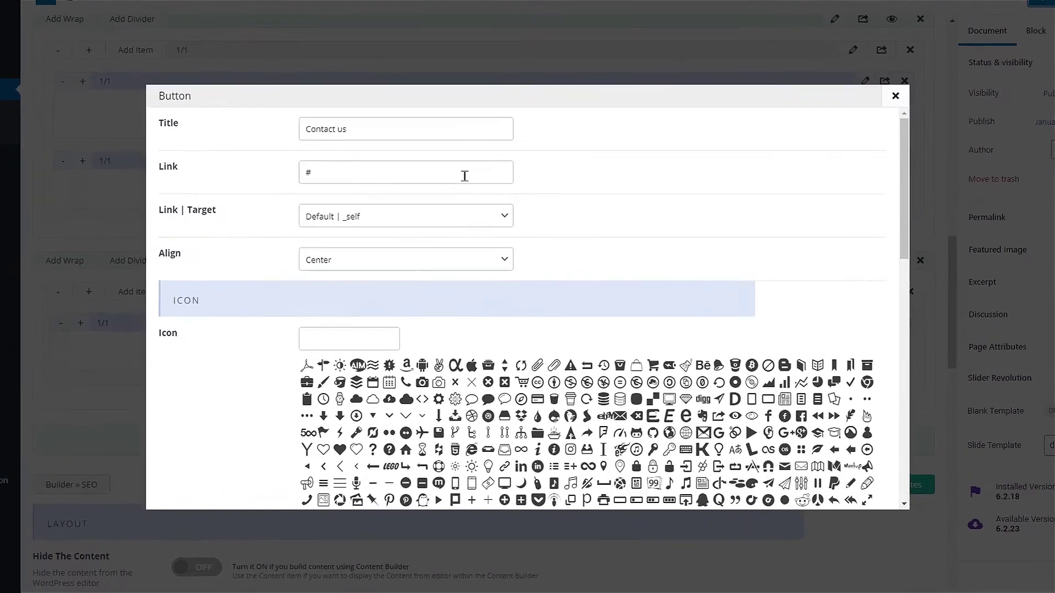
pyautogui.click(464, 176)
pyautogui.write('contact')
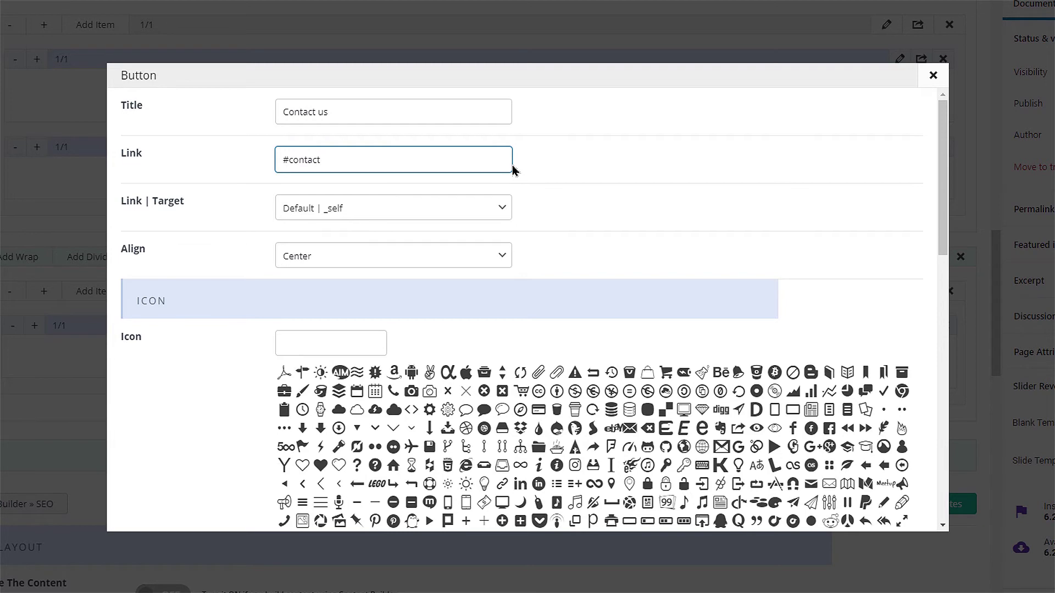
pyautogui.scroll(-2, 537, 204)
pyautogui.scroll(-5, 537, 203)
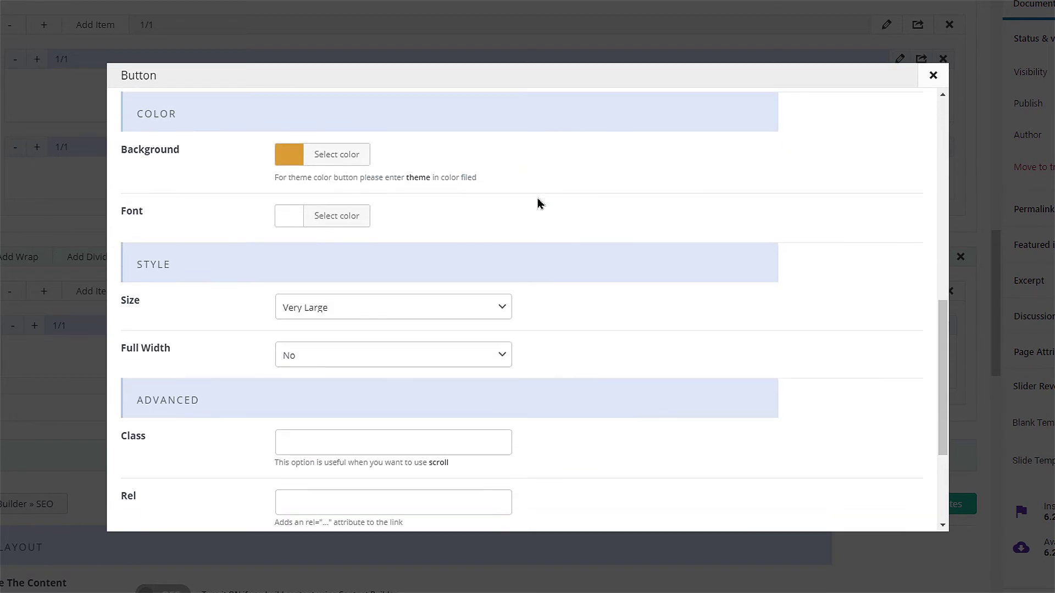
pyautogui.scroll(-2, 538, 203)
pyautogui.click(447, 258)
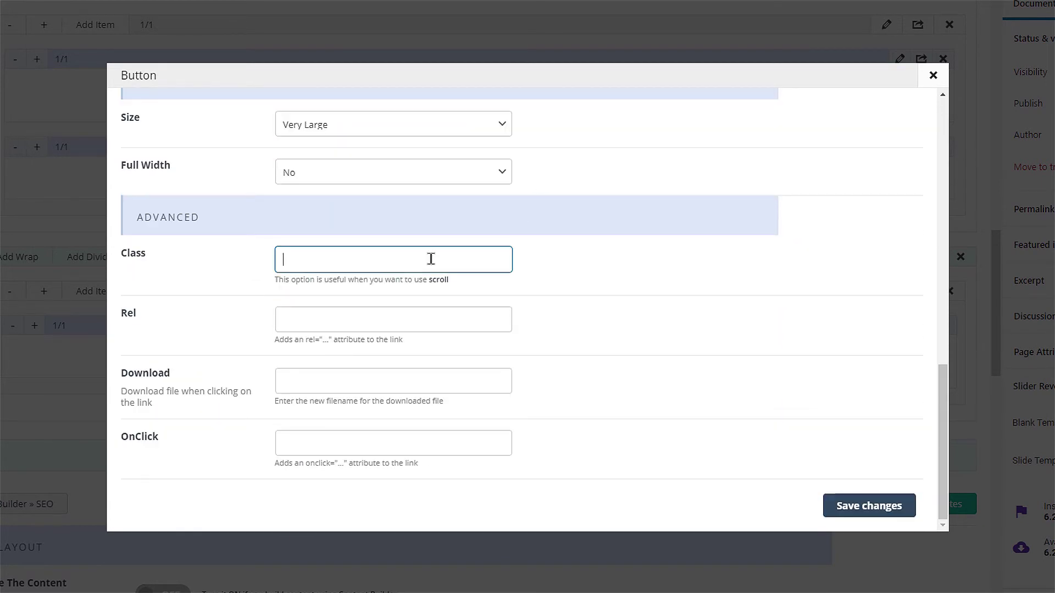
pyautogui.write('scroll')
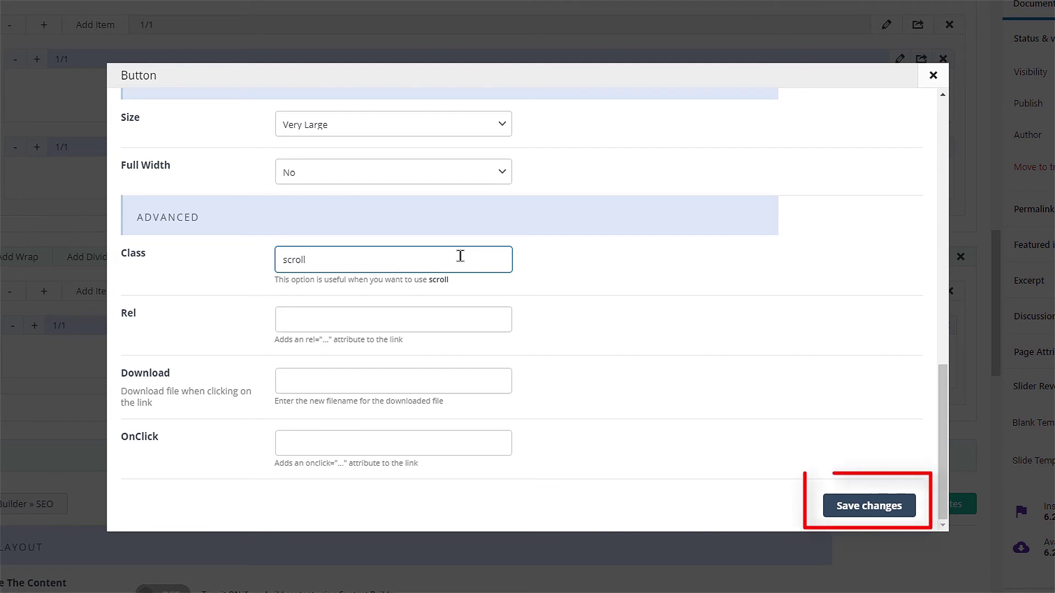
pyautogui.click(836, 505)
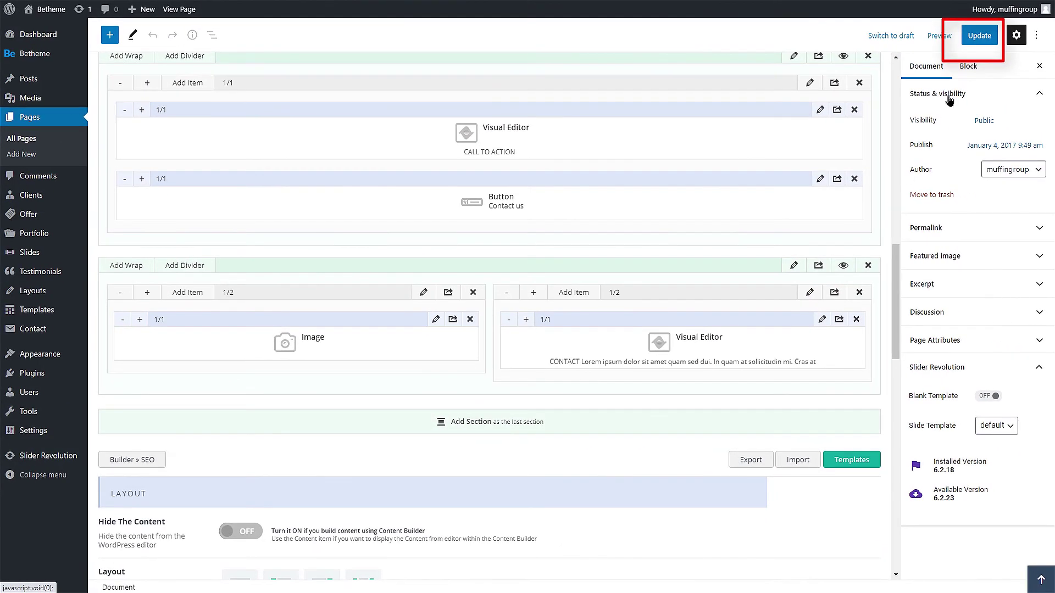
# Step: Update the page and view the live site to check the new links
pyautogui.click(986, 33)
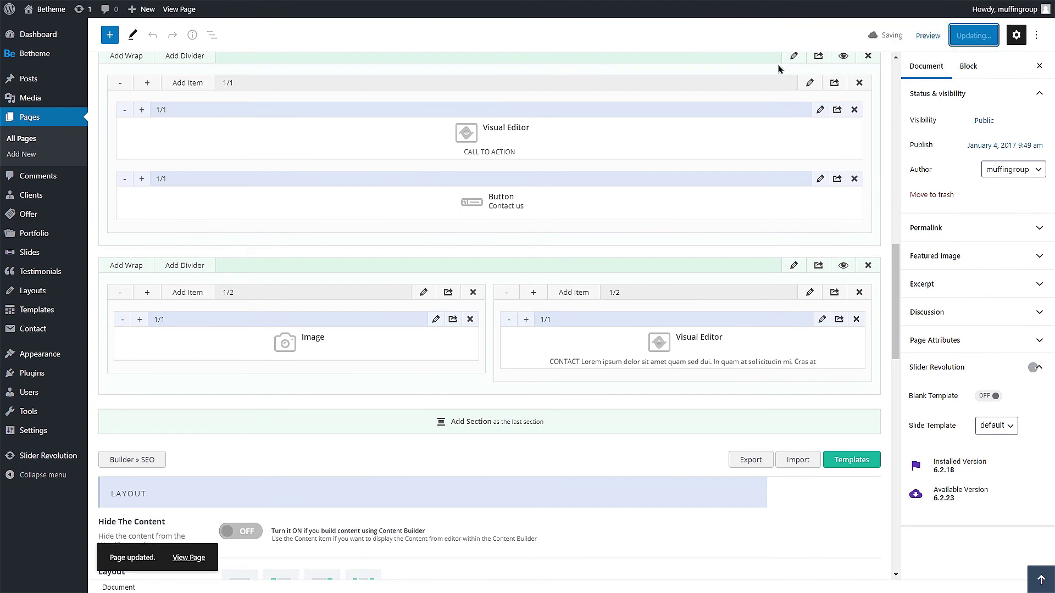
pyautogui.click(51, 8)
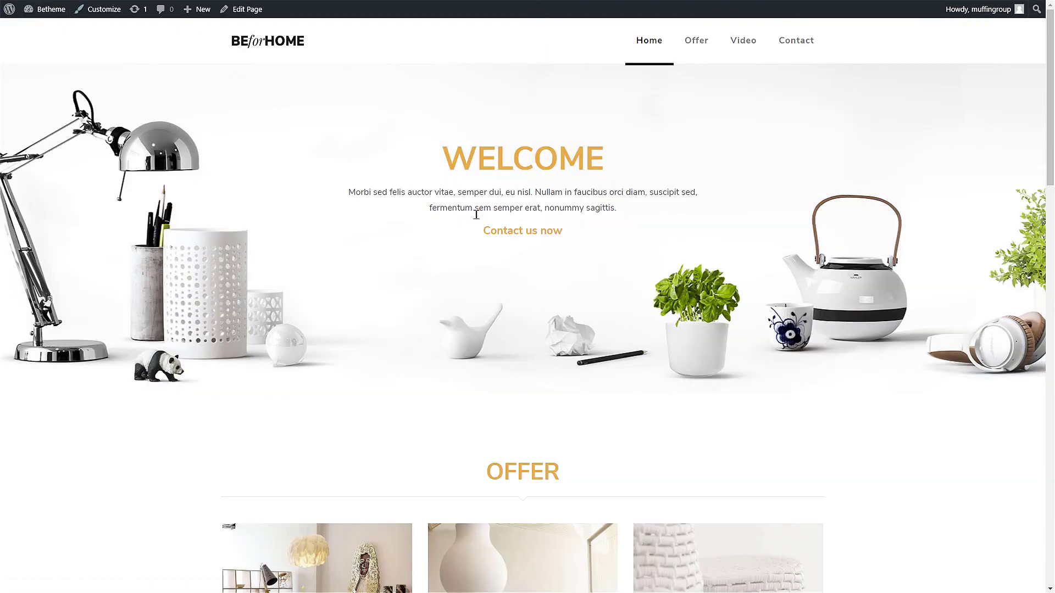
pyautogui.click(501, 234)
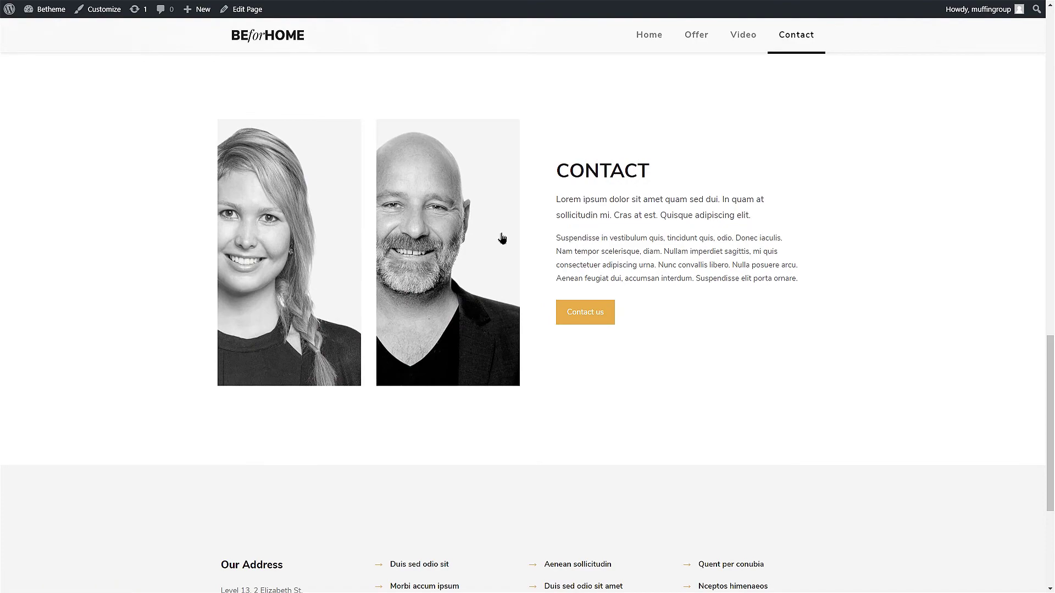
pyautogui.scroll(3, 501, 237)
pyautogui.scroll(2, 502, 237)
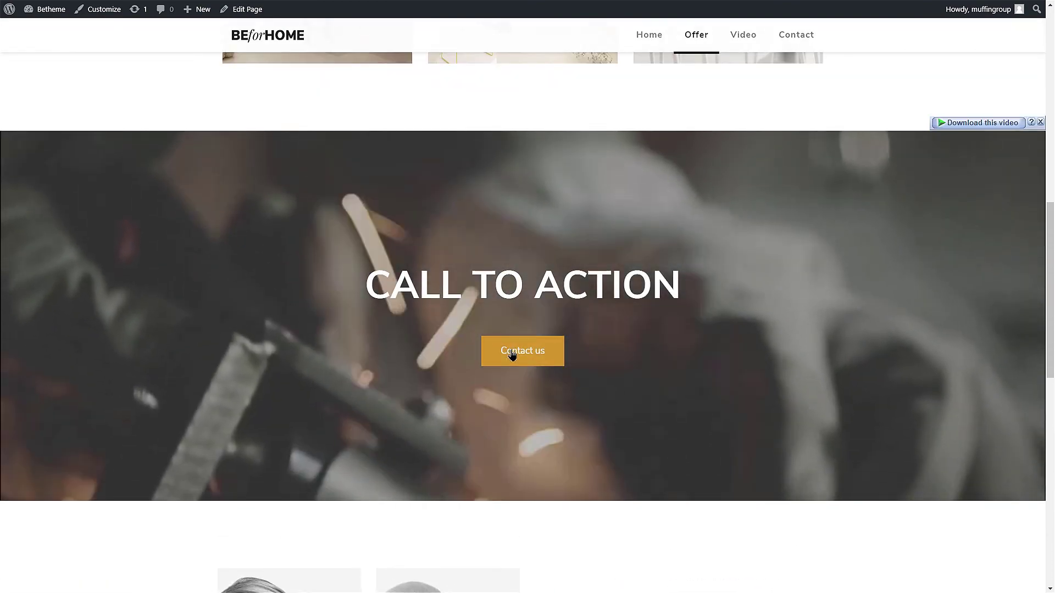
pyautogui.click(513, 353)
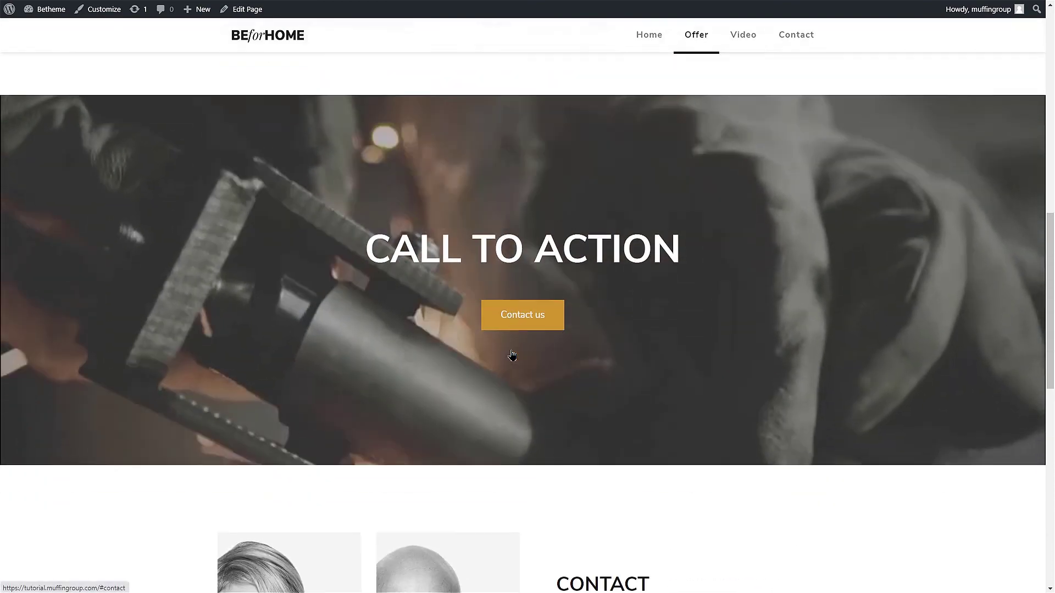